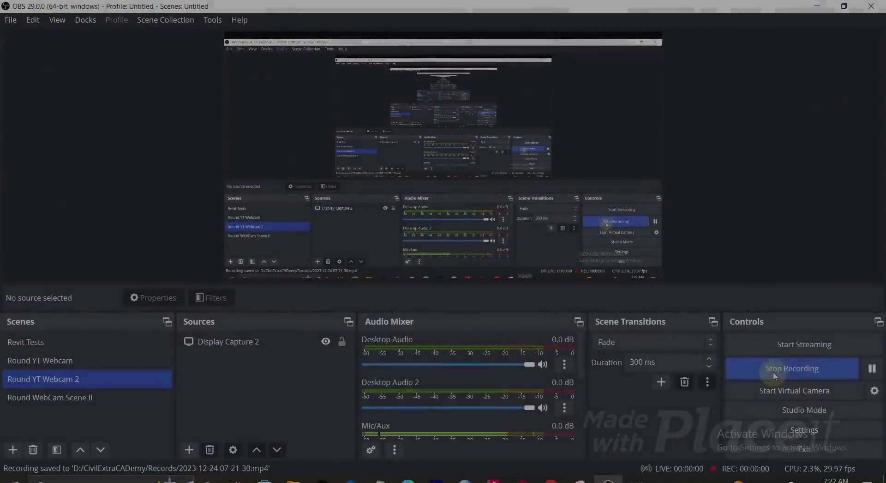
# - Minimize OBS Studio and Chrome to reveal LAB STRUCT PLAN.dwg in AutoCAD 2023
pyautogui.click(817, 6)
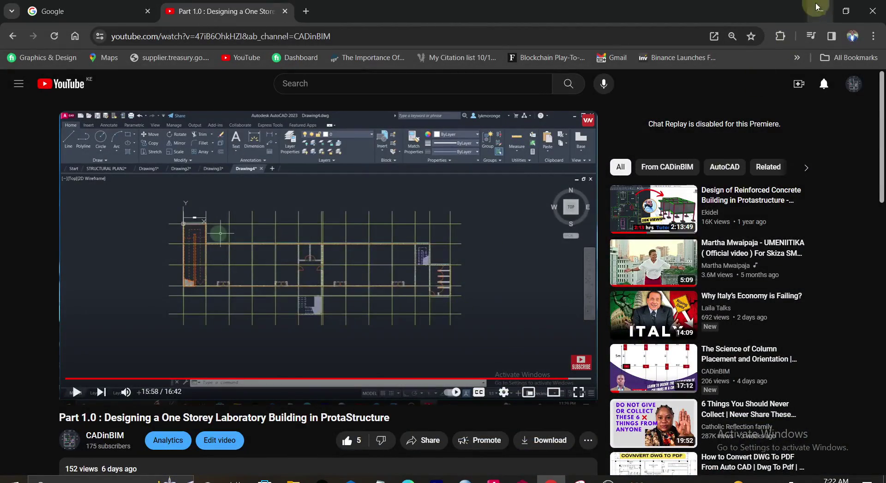
pyautogui.click(816, 11)
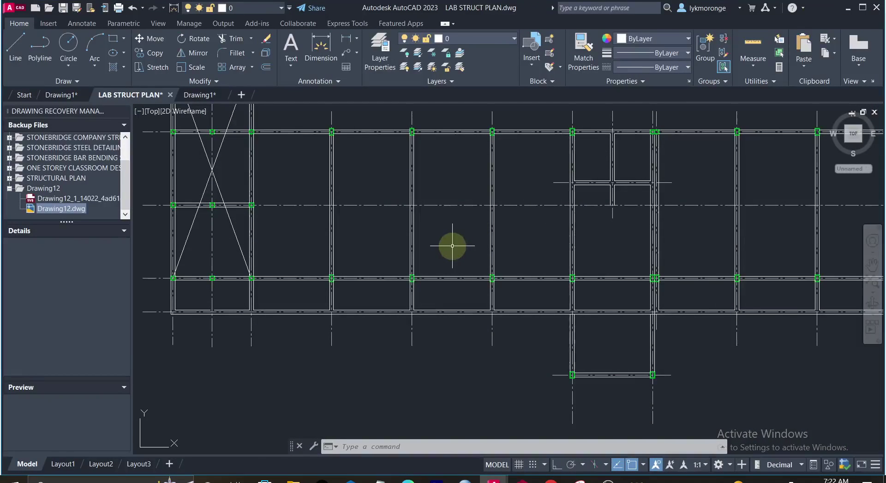
# - Zoom around the structural plan and pan down to the GROUND FLOOR label
pyautogui.scroll(-2, 452, 245)
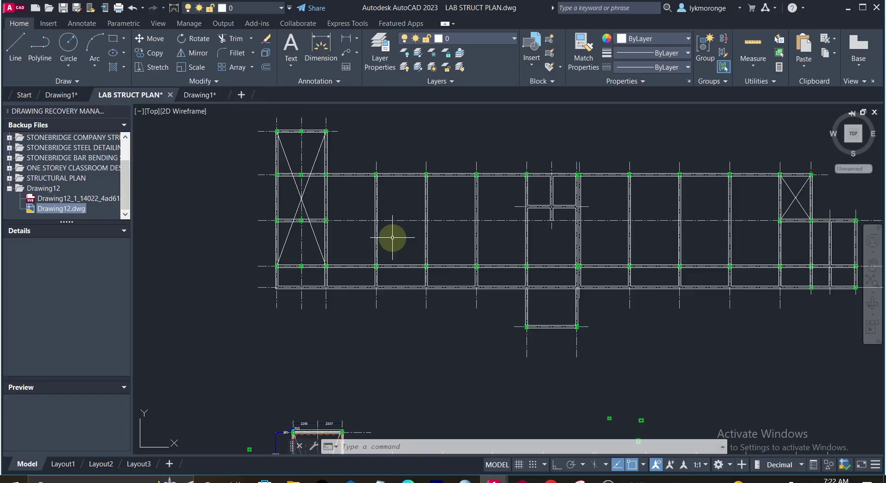
pyautogui.scroll(2, 392, 237)
pyautogui.scroll(-2, 386, 232)
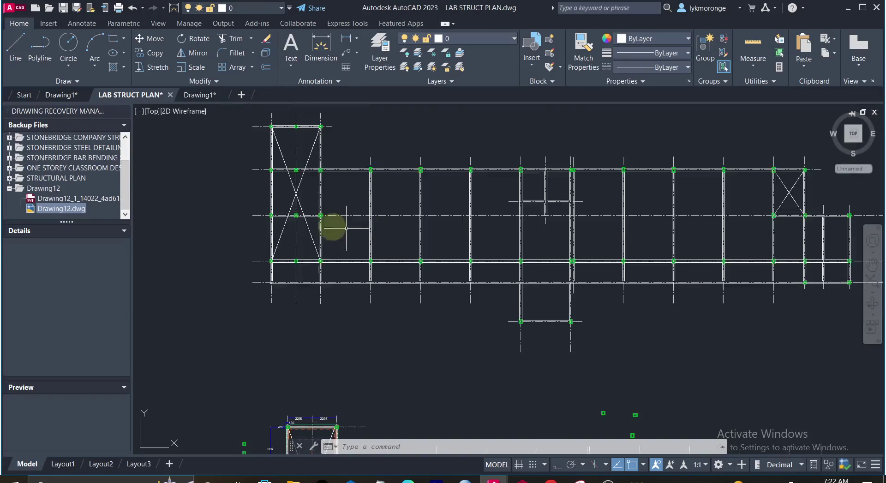
pyautogui.scroll(2, 346, 228)
pyautogui.moveTo(332, 197); pyautogui.dragTo(348, 339, button='middle')
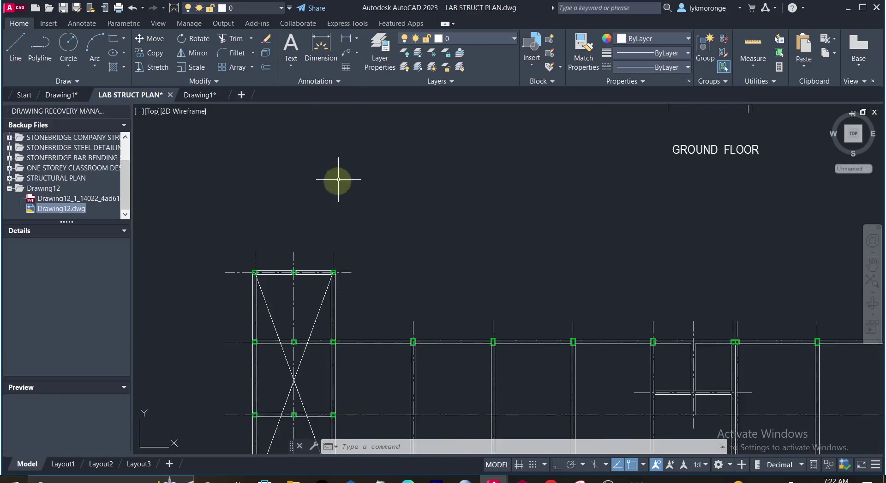
pyautogui.scroll(-3, 339, 172)
# - Frame the whole ground-floor plan, then bring up ProtaStructure's LAB_STRUCT_PLAN_2 project
pyautogui.moveTo(340, 164); pyautogui.dragTo(340, 195, button='middle')
pyautogui.scroll(1, 316, 277)
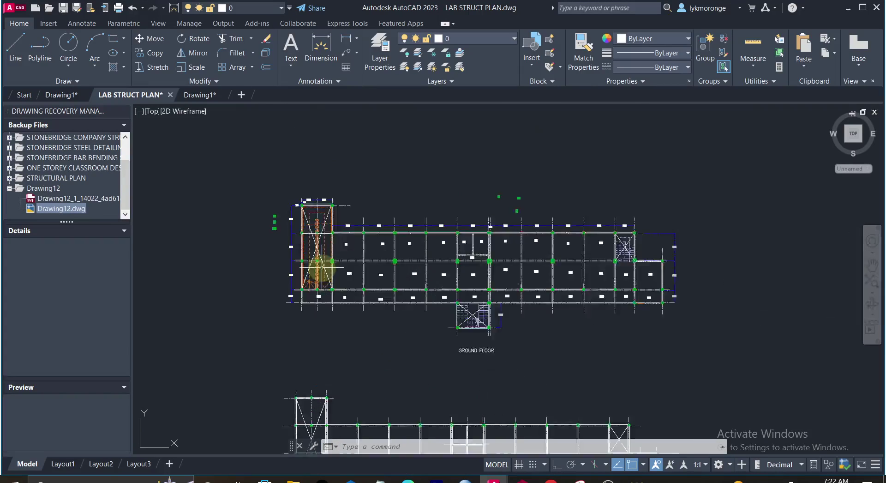
pyautogui.scroll(3, 321, 267)
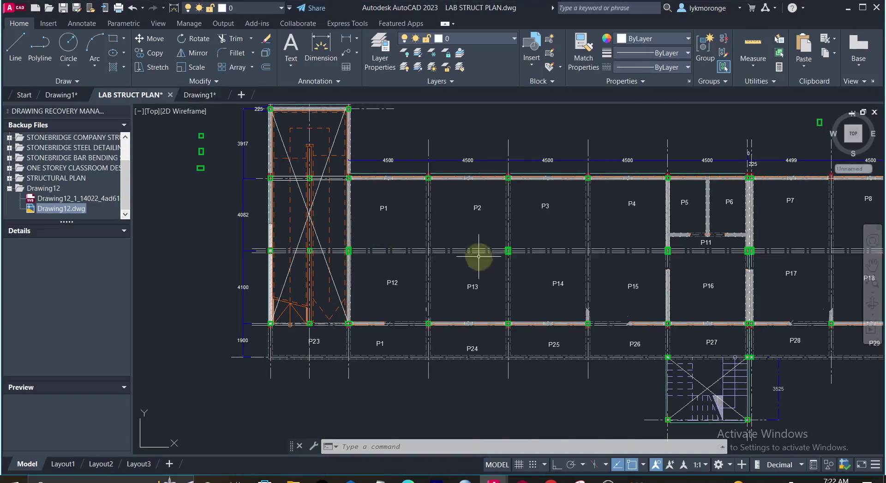
pyautogui.scroll(-3, 457, 256)
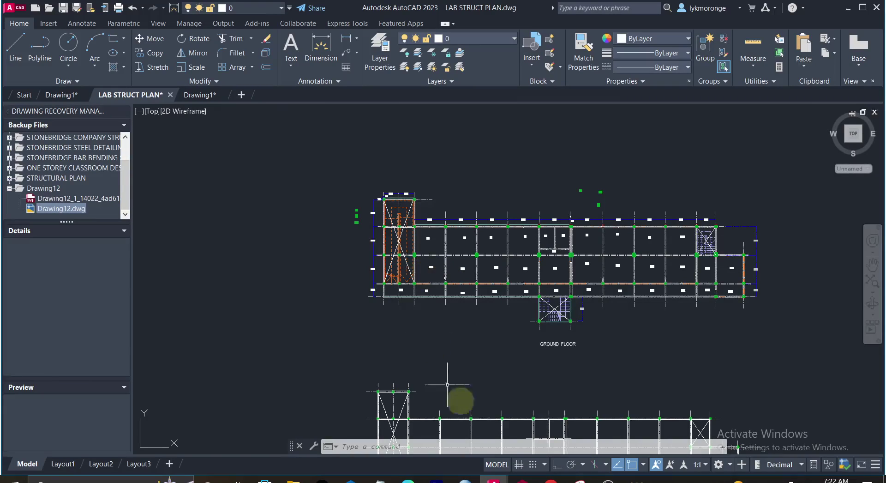
pyautogui.click(522, 480)
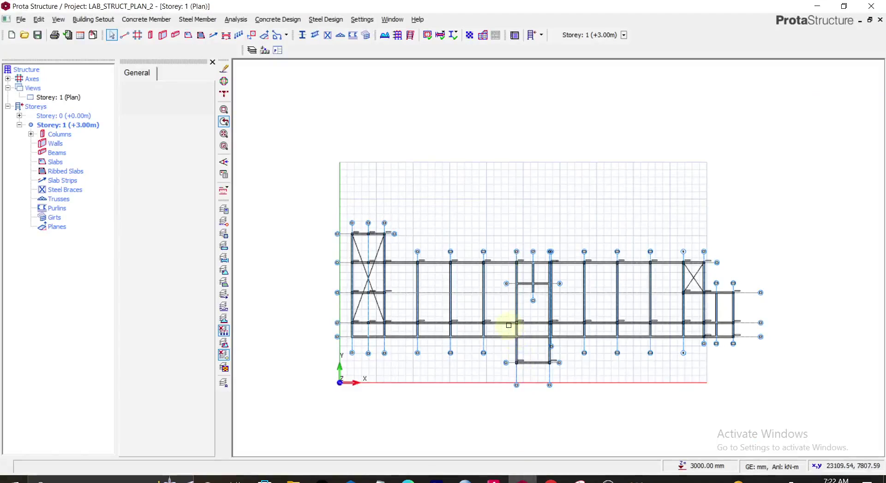
# - Bring back the ProtaStructure laboratory YouTube tutorial in Chrome and play it full screen
pyautogui.scroll(2, 508, 326)
pyautogui.scroll(-2, 506, 325)
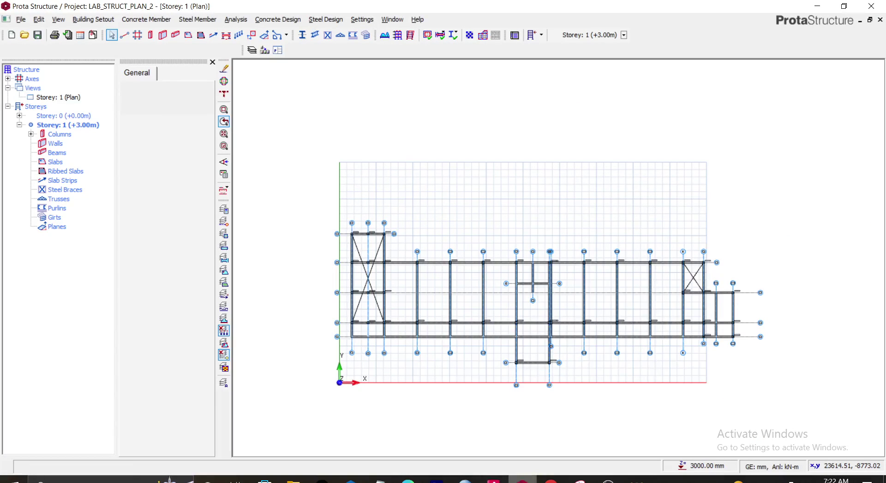
pyautogui.moveTo(524, 480)
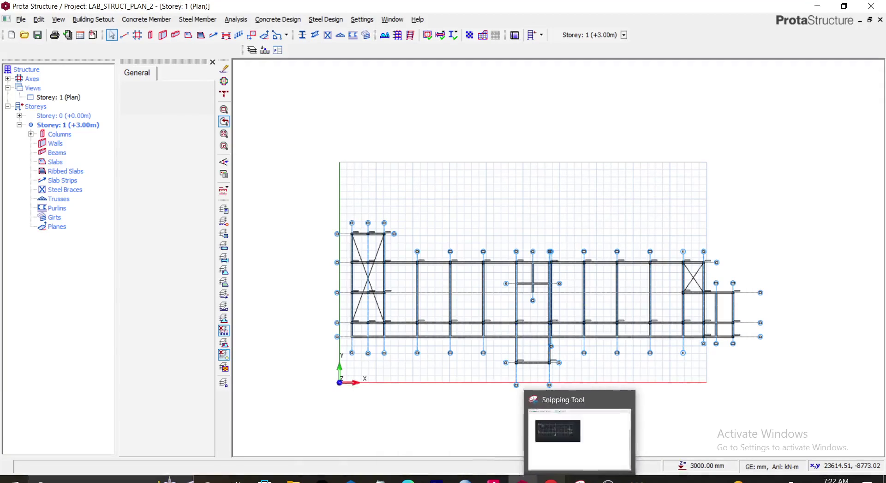
pyautogui.moveTo(551, 480)
pyautogui.click(549, 450)
pyautogui.click(578, 400)
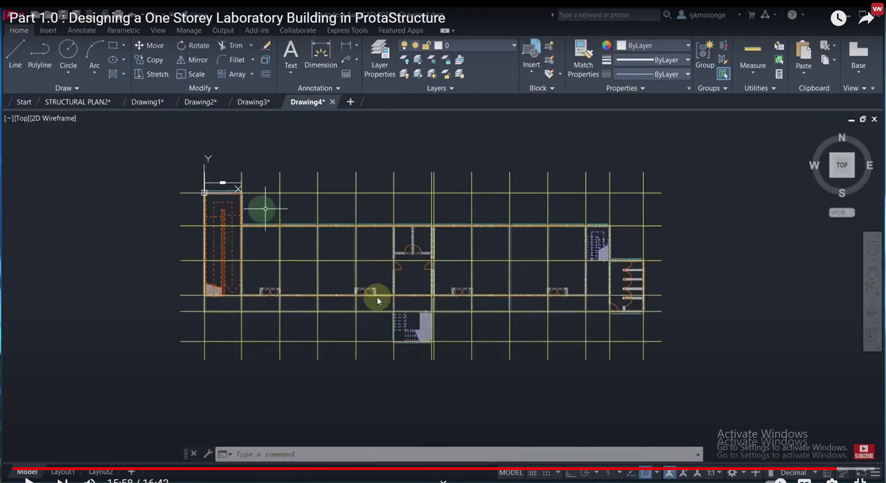
# - Exit full-screen playback, minimize Chrome, and return to the AutoCAD drawing
pyautogui.click(858, 479)
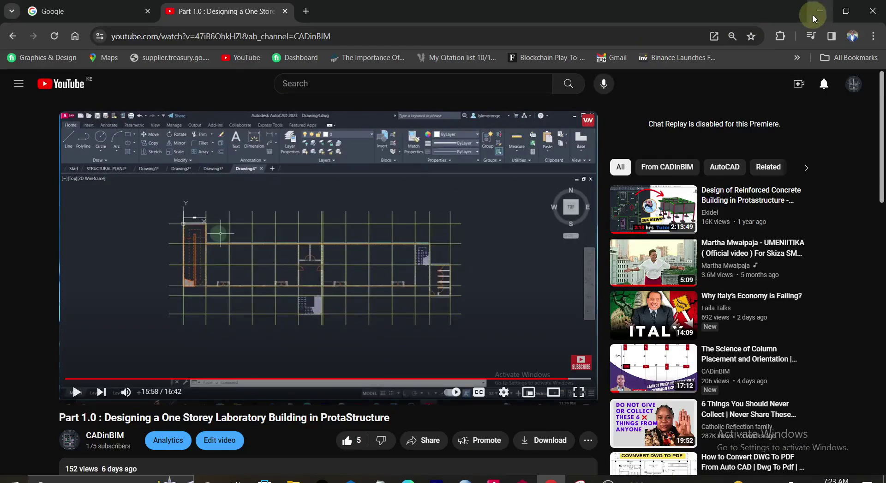
pyautogui.click(814, 18)
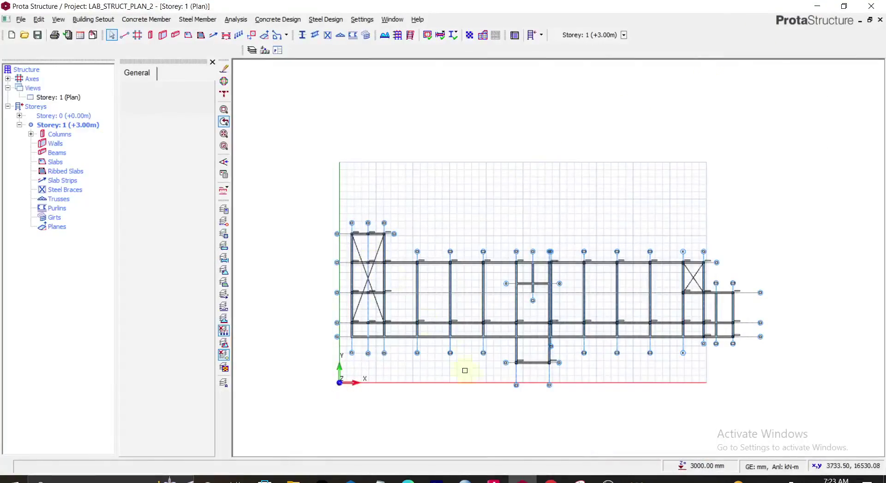
pyautogui.click(566, 479)
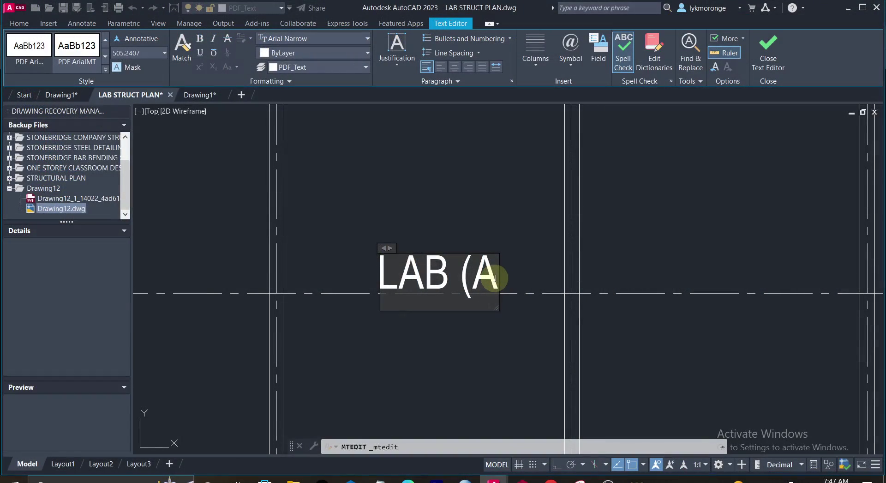
# - Complete the room label so it reads 'LAB (A)'
pyautogui.write(')')
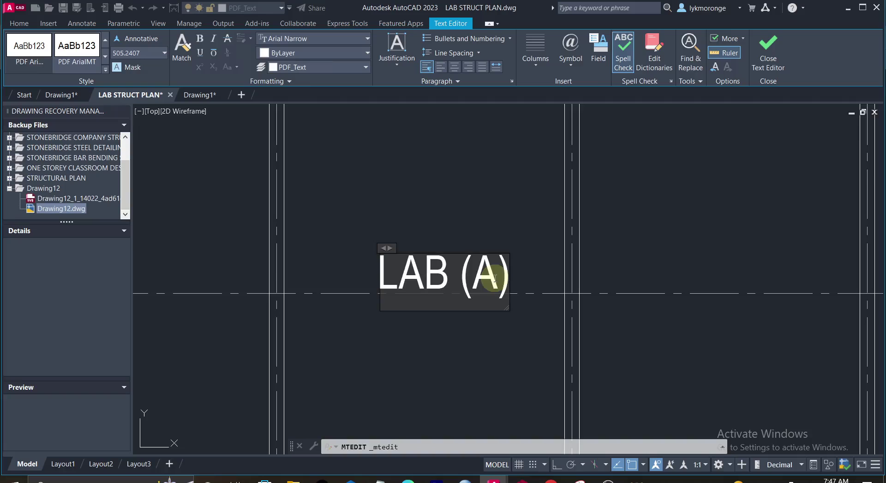
pyautogui.click(698, 195)
pyautogui.scroll(-5, 666, 279)
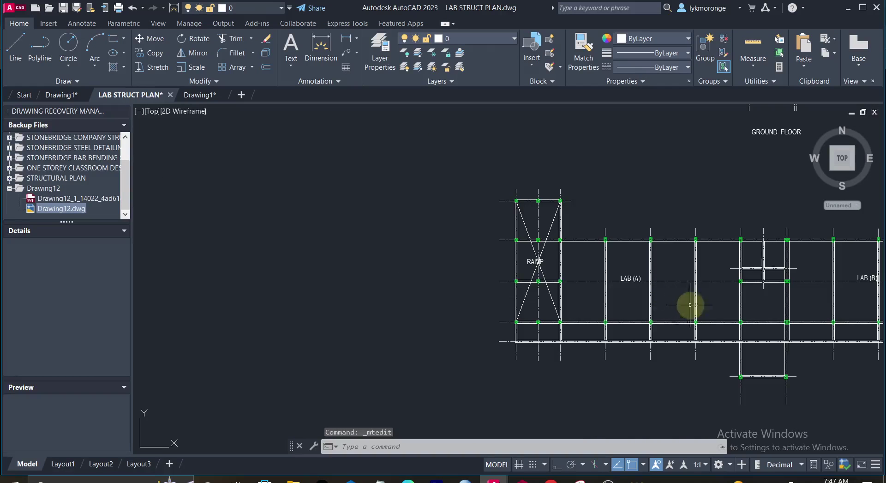
pyautogui.moveTo(769, 303); pyautogui.dragTo(467, 281, button='middle')
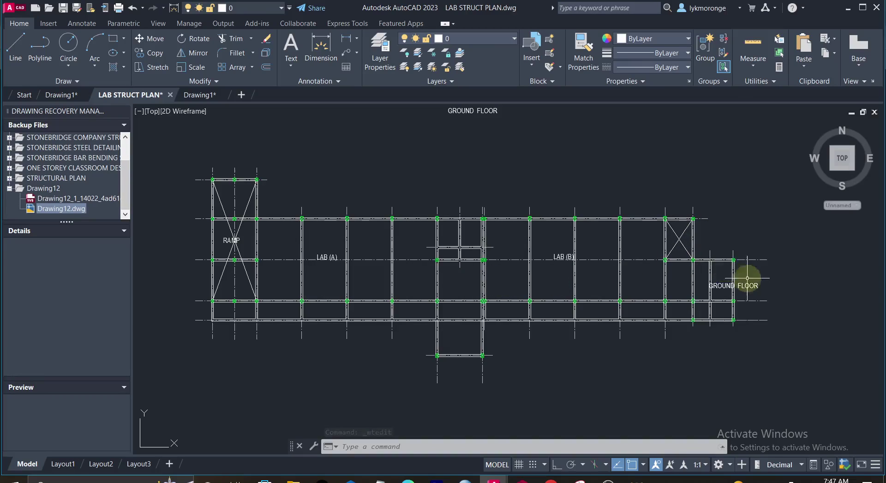
# - Change the right-end bay's text to 'TOILET' and nudge it slightly left
pyautogui.doubleClick(722, 284)
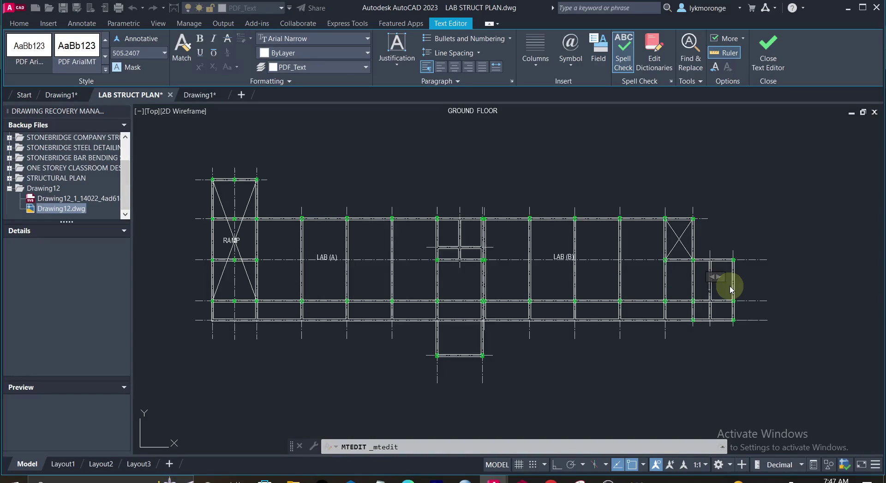
pyautogui.write('TOILET')
pyautogui.click(796, 271)
pyautogui.click(724, 285)
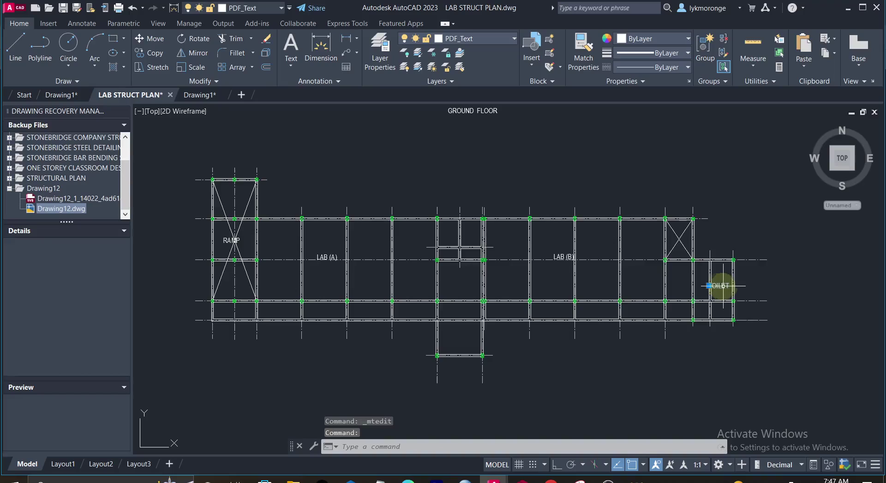
pyautogui.moveTo(722, 285); pyautogui.dragTo(709, 284)
pyautogui.click(803, 293)
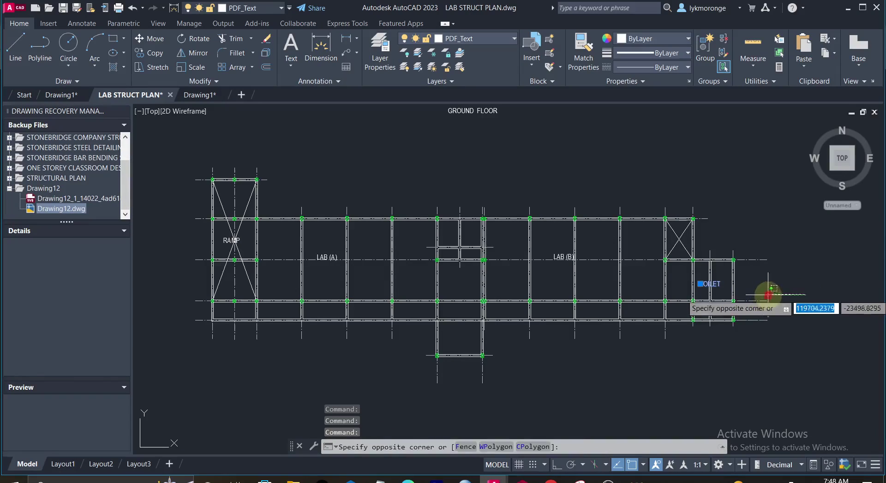
pyautogui.click(768, 294)
pyautogui.press('Escape')
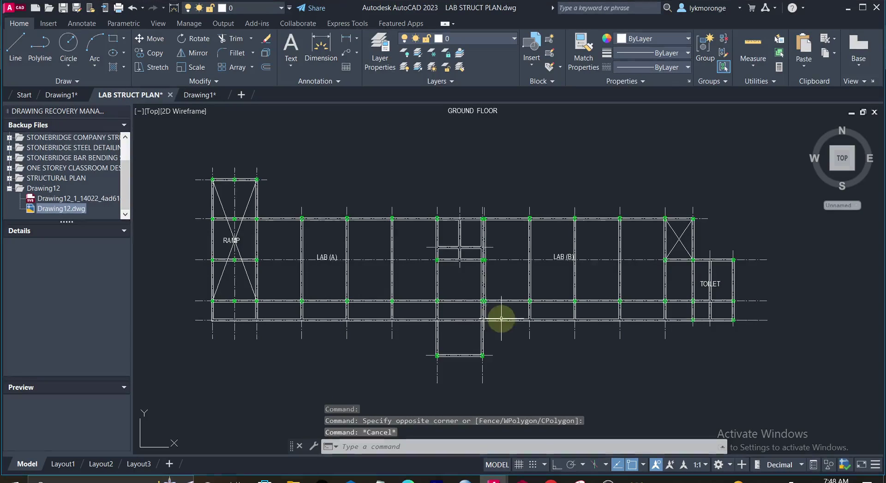
# - Test-select the lower horizontal grid line and the toilet-bay grid lines, clearing each
pyautogui.scroll(4, 405, 289)
pyautogui.scroll(-6, 405, 289)
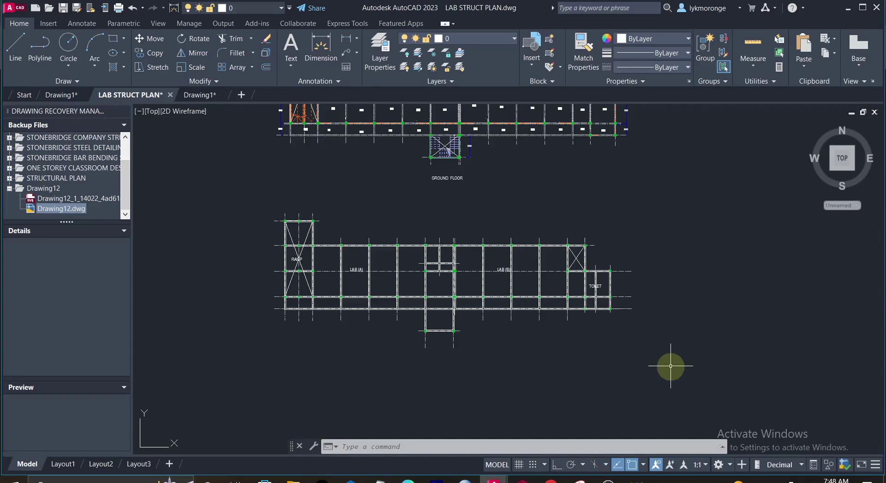
pyautogui.moveTo(669, 369); pyautogui.dragTo(607, 271)
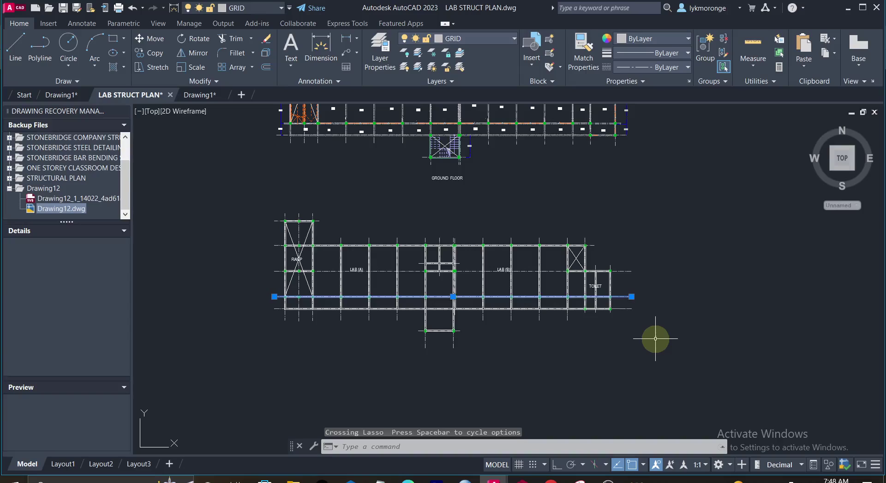
pyautogui.press('Escape')
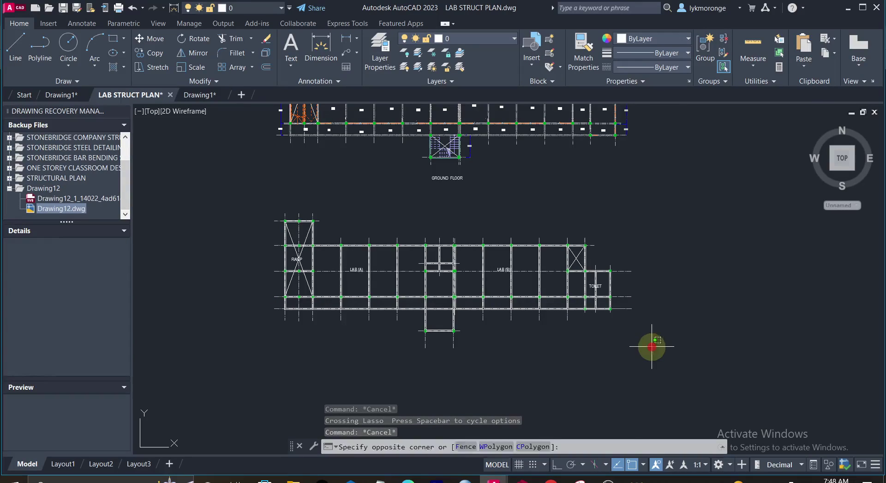
pyautogui.moveTo(665, 366)
pyautogui.mouseDown()
pyautogui.moveTo(576, 254)
pyautogui.moveTo(592, 256)
pyautogui.mouseUp()
pyautogui.press('Escape')
# - Window-select the entire lower floor plan, clear it, and bring up KG LAB. GROUND FLOOR.pdf
pyautogui.click(696, 375)
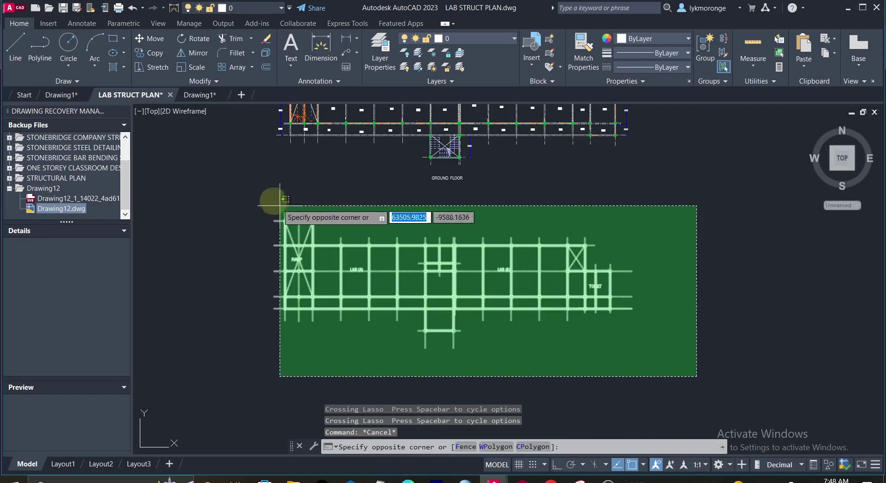
pyautogui.click(252, 196)
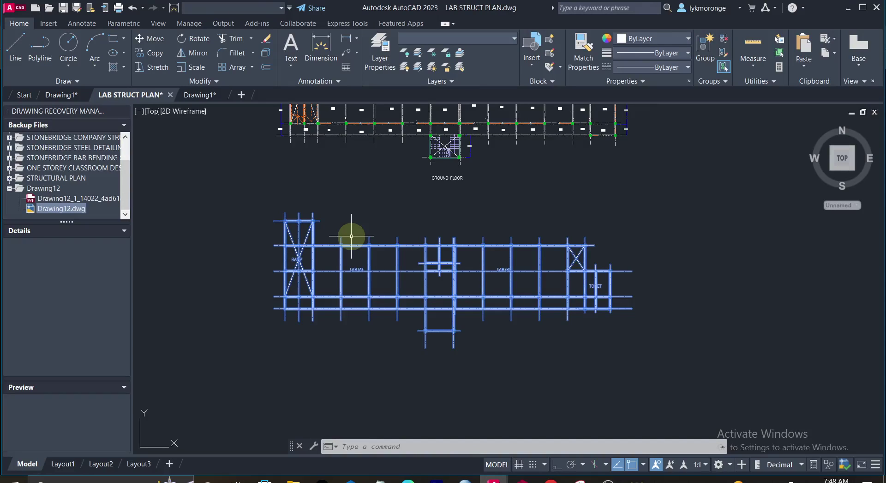
pyautogui.click(352, 236)
pyautogui.press('Escape')
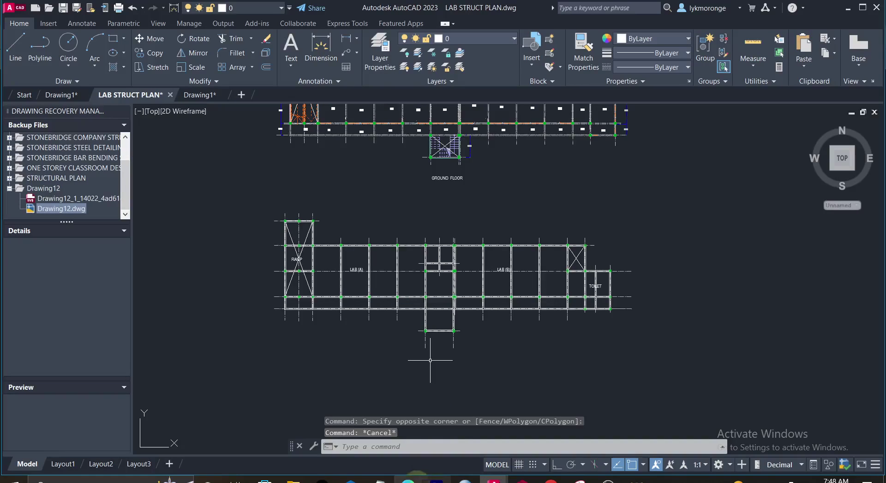
pyautogui.click(408, 480)
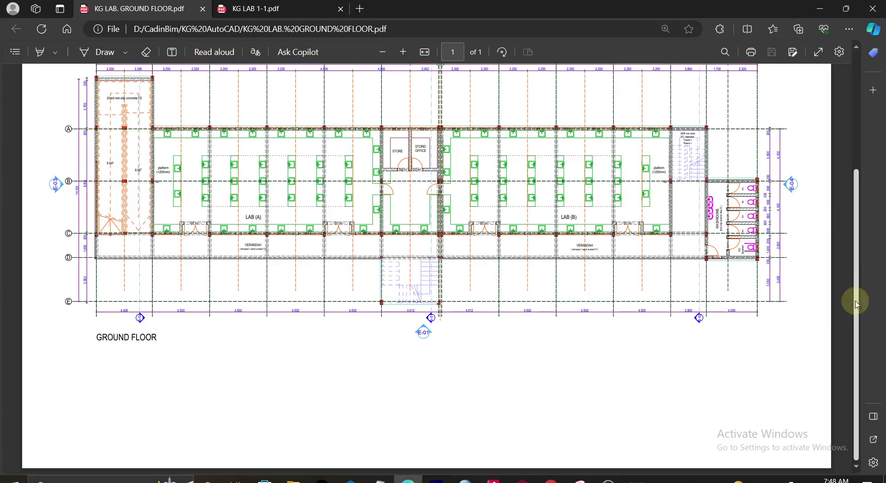
# - Scroll to the top of the ground-floor PDF, then return to LAB STRUCT PLAN.dwg
pyautogui.moveTo(856, 302); pyautogui.dragTo(854, 252)
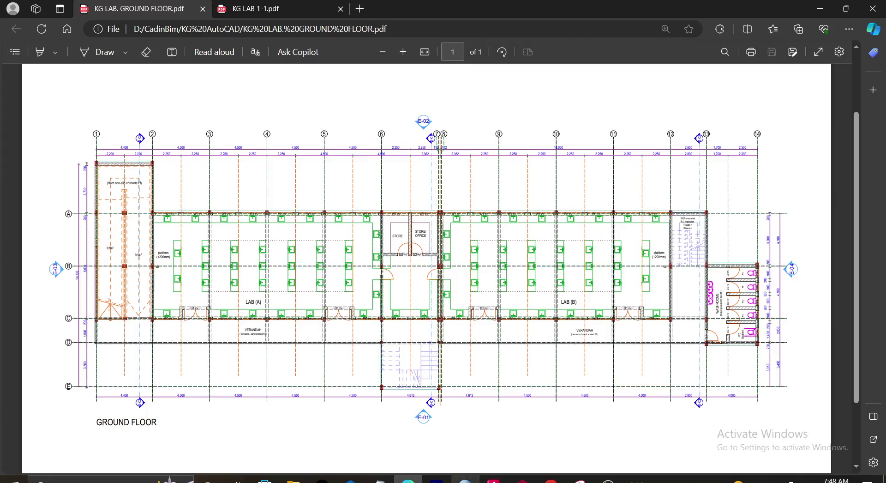
pyautogui.moveTo(494, 480)
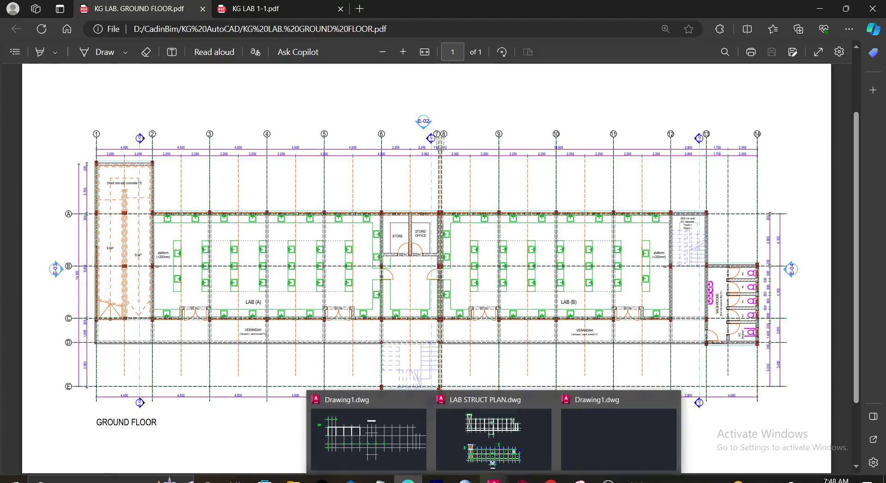
pyautogui.click(503, 443)
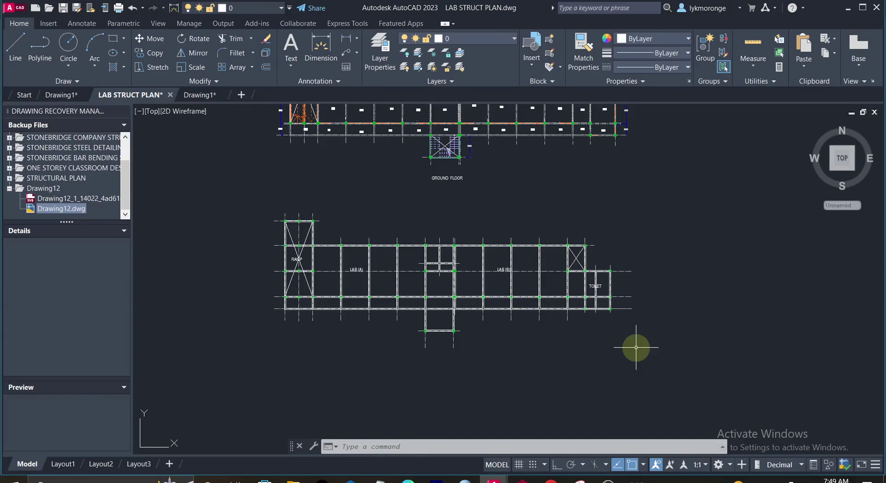
# - Make trial selections of the lower plan's beams and whole plan, cancelling each
pyautogui.moveTo(636, 347)
pyautogui.mouseDown()
pyautogui.moveTo(583, 263)
pyautogui.moveTo(638, 335)
pyautogui.mouseUp()
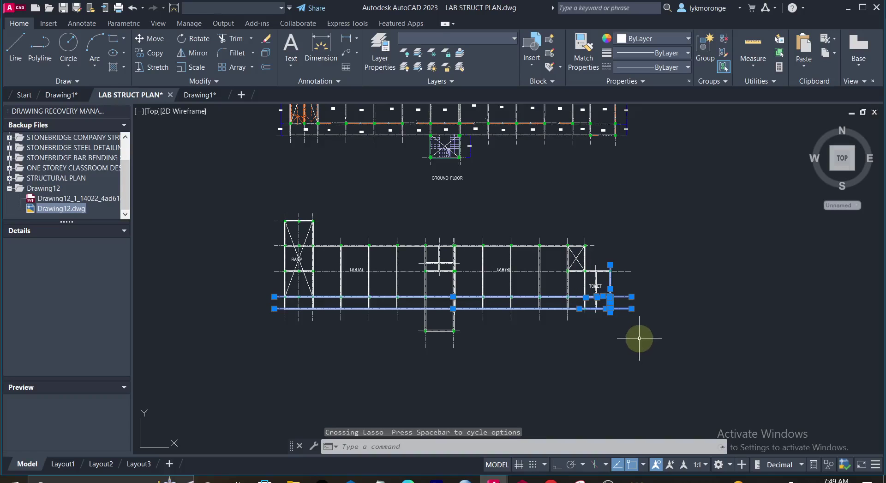
pyautogui.press('Escape')
pyautogui.click(633, 376)
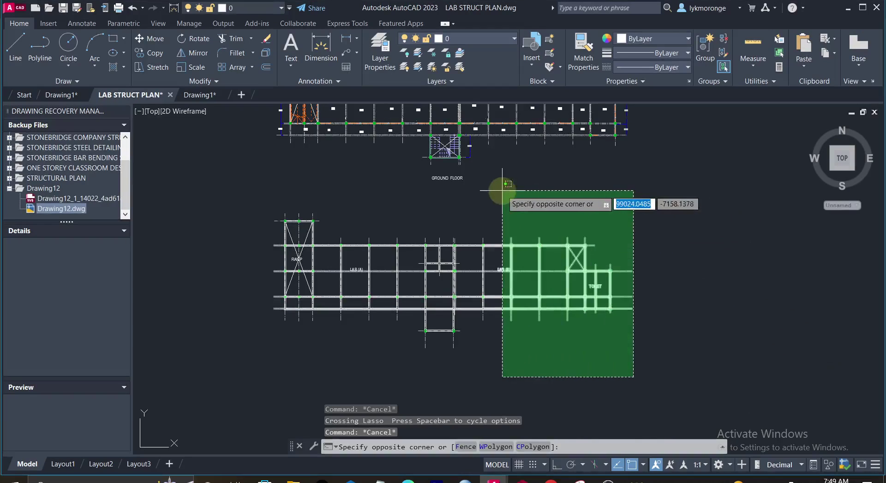
pyautogui.press('Escape')
pyautogui.click(652, 359)
pyautogui.click(249, 194)
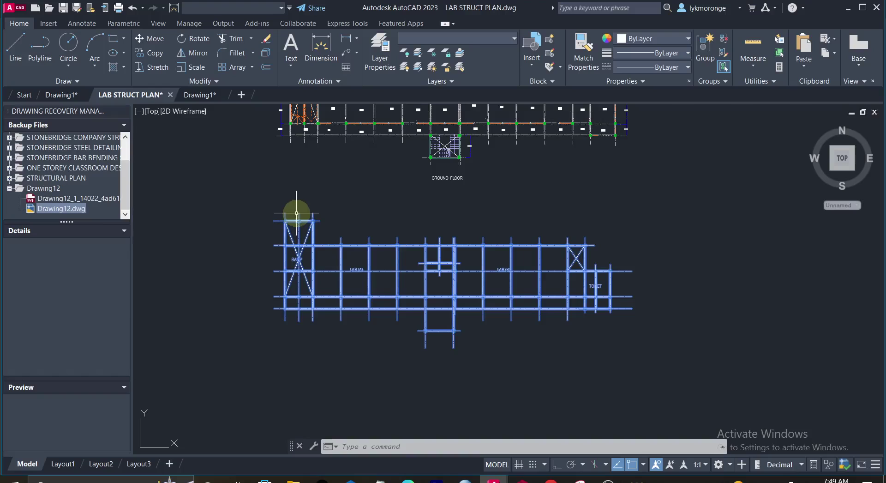
pyautogui.click(468, 265)
pyautogui.press('Escape')
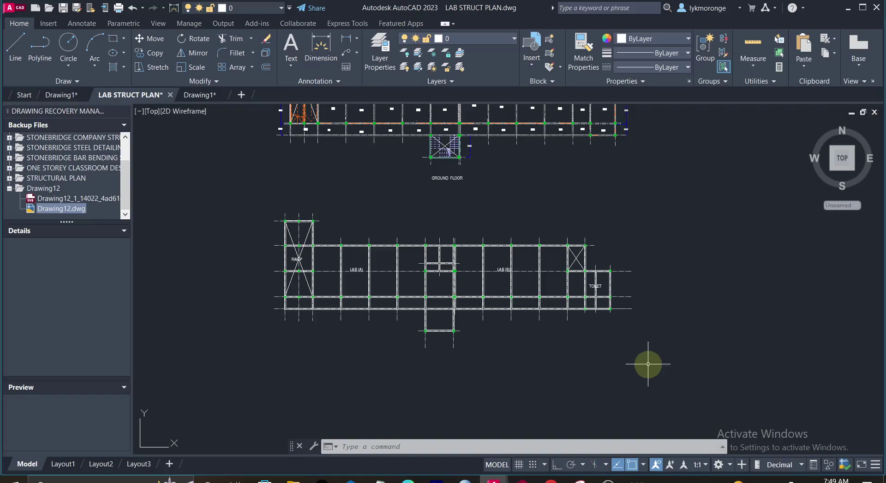
# - Window-select all 256 objects of the lower structural plan and run WBLOCK (W)
pyautogui.click(648, 364)
pyautogui.click(251, 203)
pyautogui.write('W')
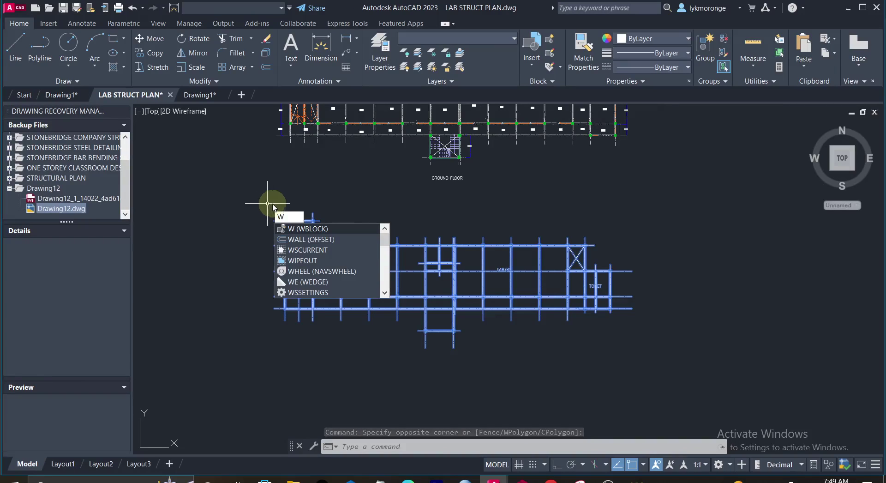
pyautogui.press('Return')
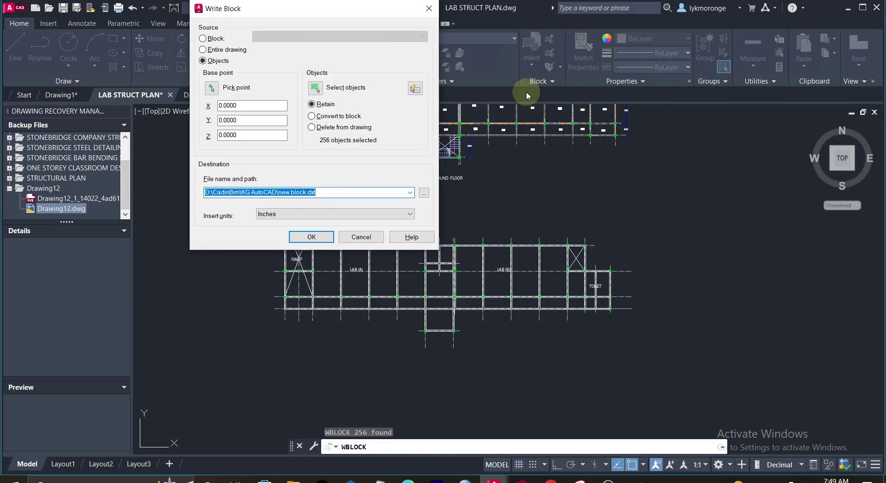
# - Set the export destination to LAB STRUCTURAL PLAN 3.dxf in AutoCAD 2018 DXF format
pyautogui.click(424, 192)
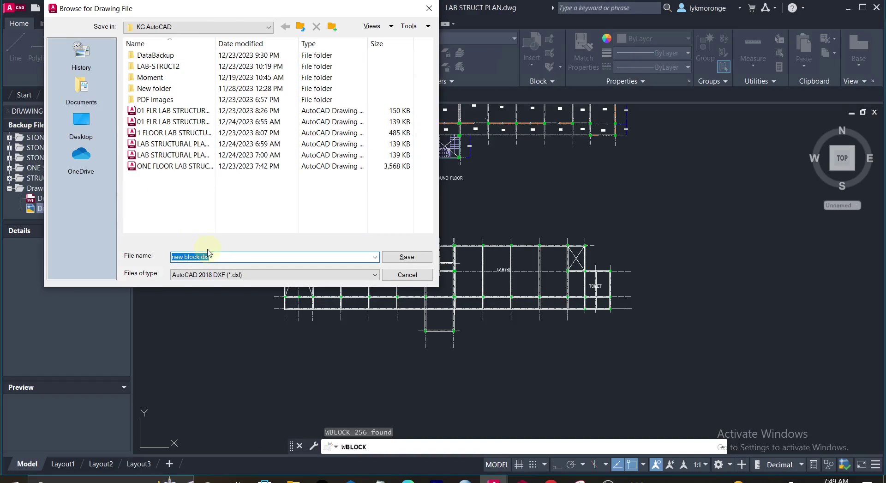
pyautogui.click(182, 155)
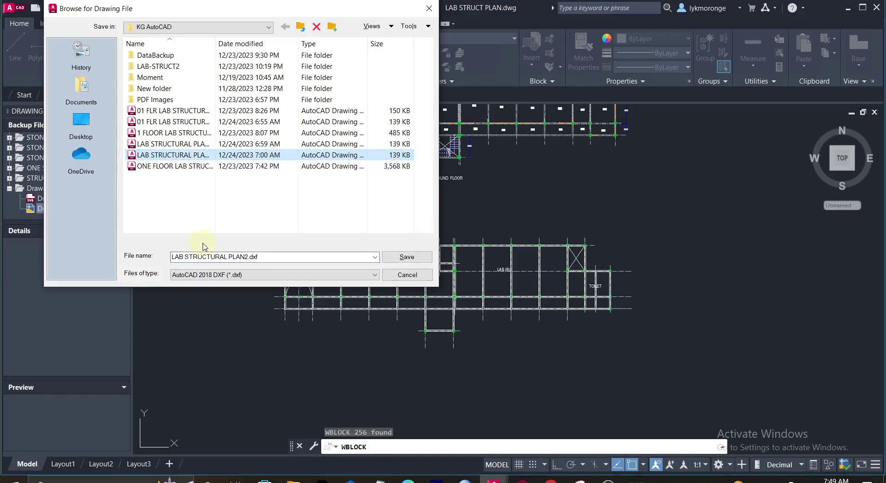
pyautogui.click(240, 258)
pyautogui.doubleClick(247, 257)
pyautogui.doubleClick(248, 257)
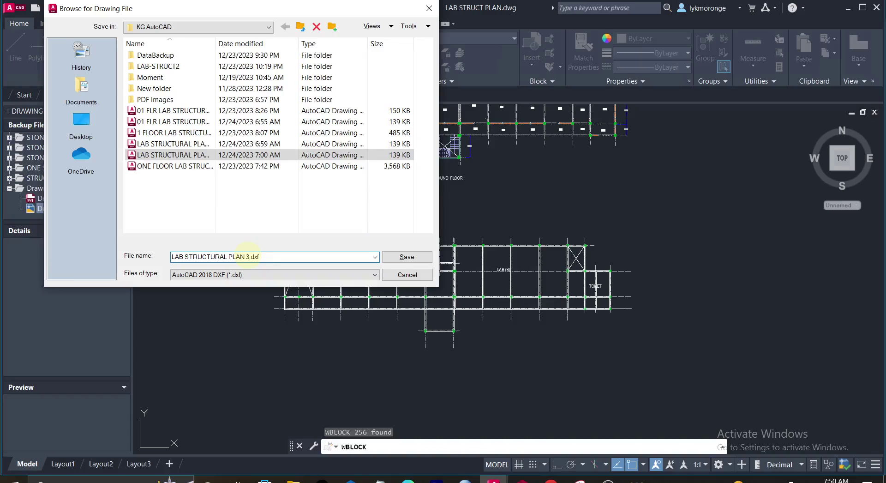
pyautogui.click(243, 276)
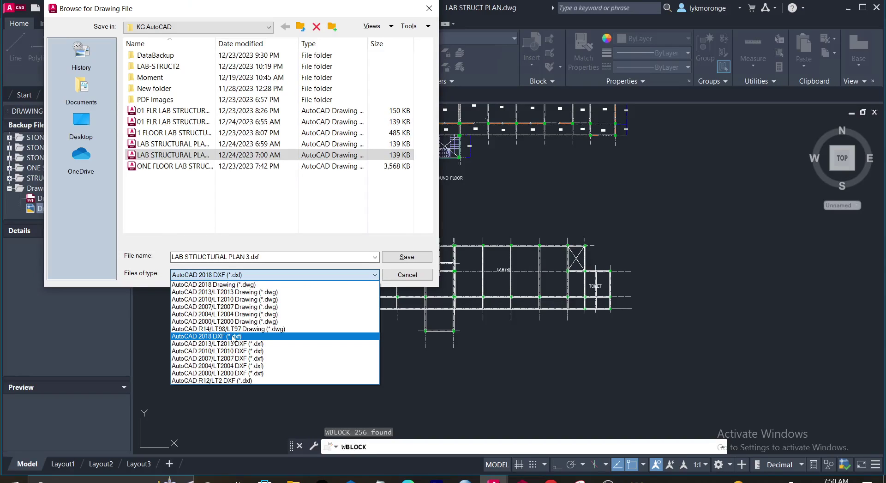
pyautogui.click(234, 336)
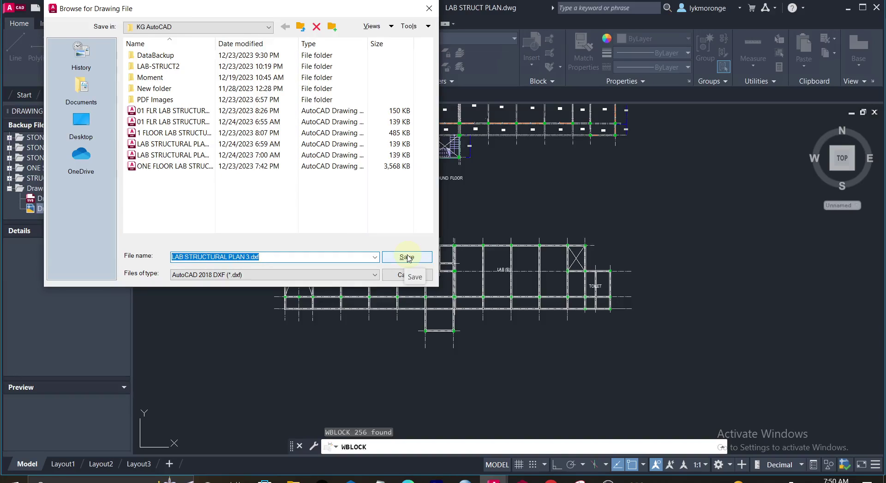
pyautogui.click(407, 257)
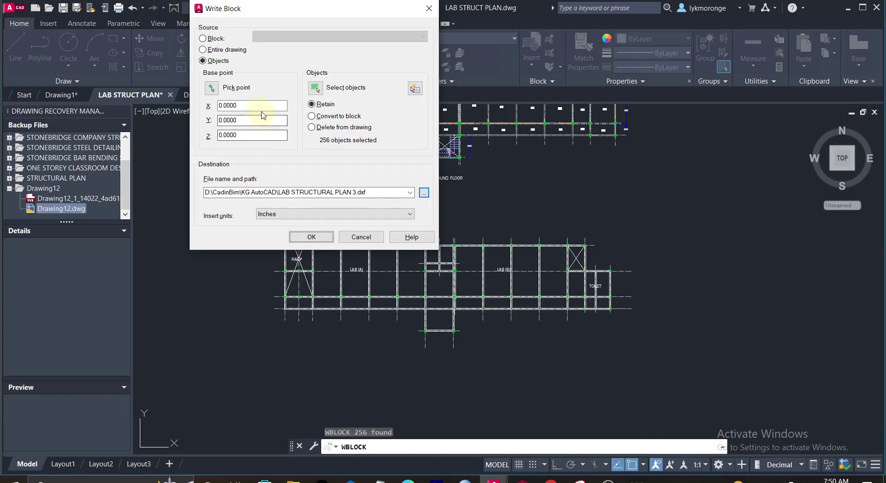
# - Set insert units to Millimeters and write the selected plan to the file
pyautogui.click(296, 214)
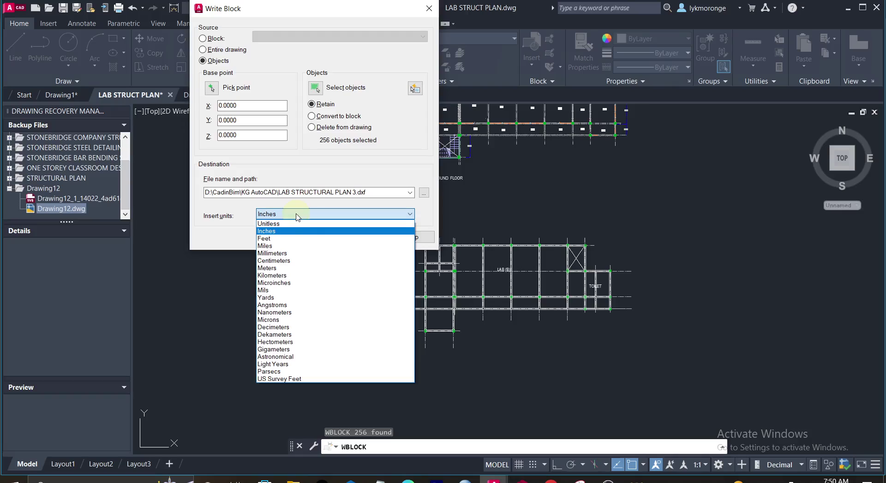
pyautogui.click(277, 254)
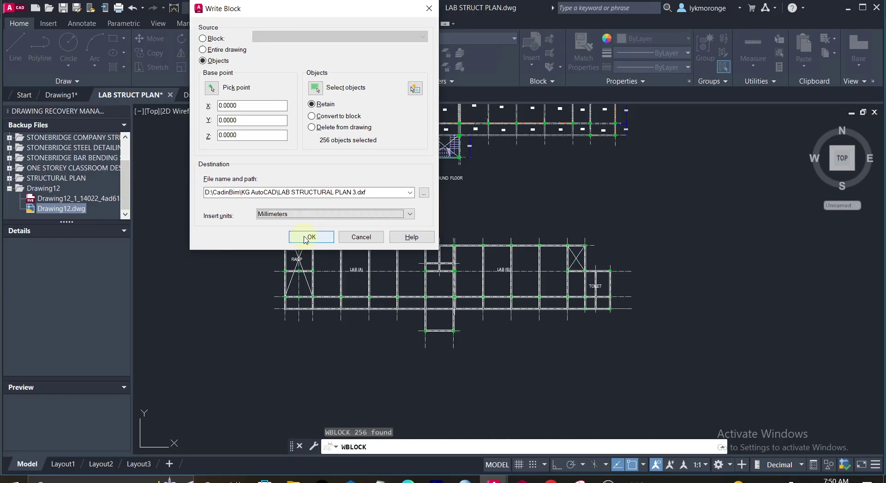
pyautogui.click(304, 236)
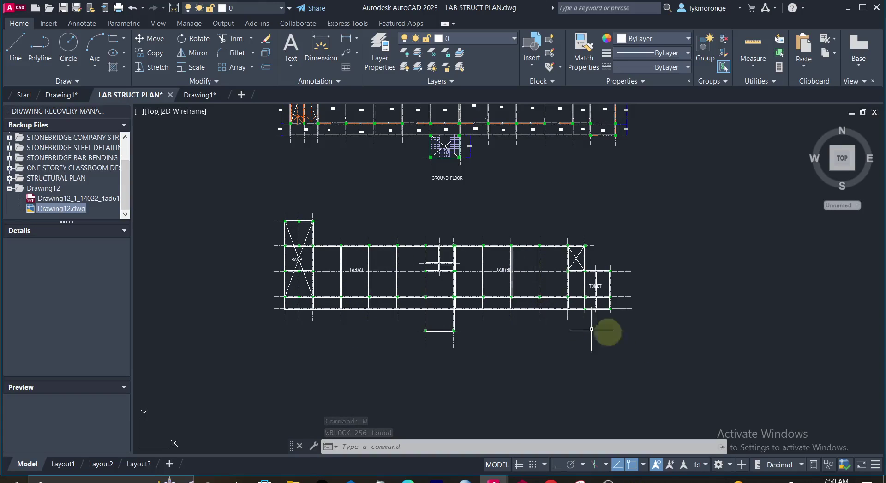
# - Save the LAB STRUCT PLAN drawing from the application menu
pyautogui.click(645, 356)
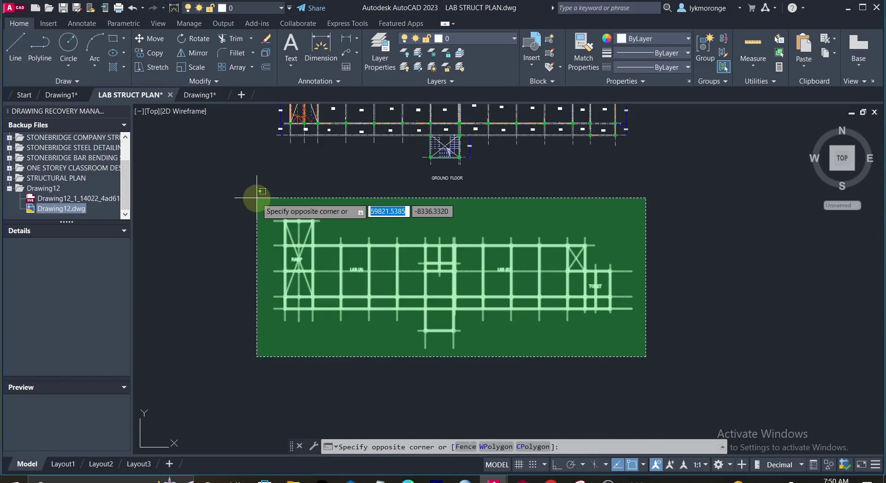
pyautogui.press('Escape')
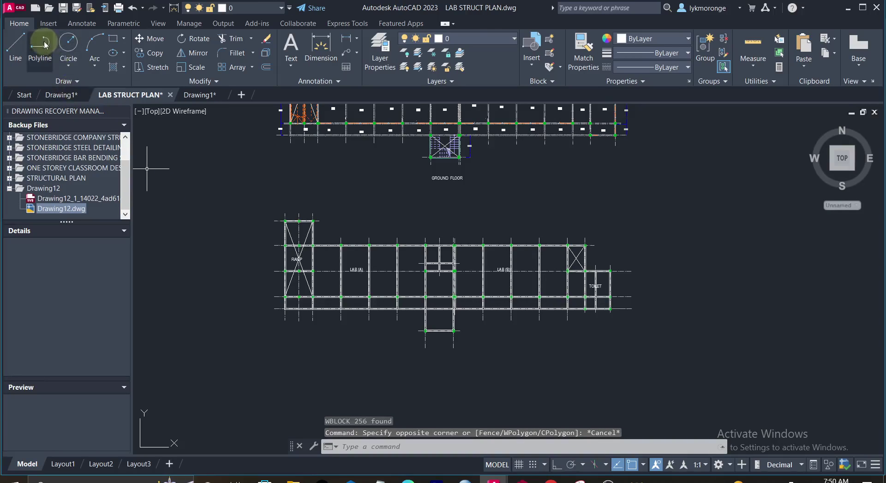
pyautogui.click(16, 8)
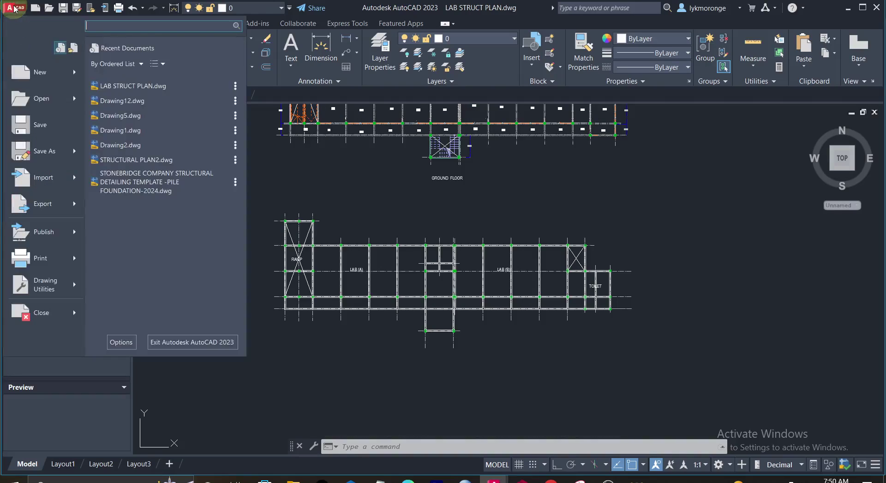
pyautogui.click(36, 131)
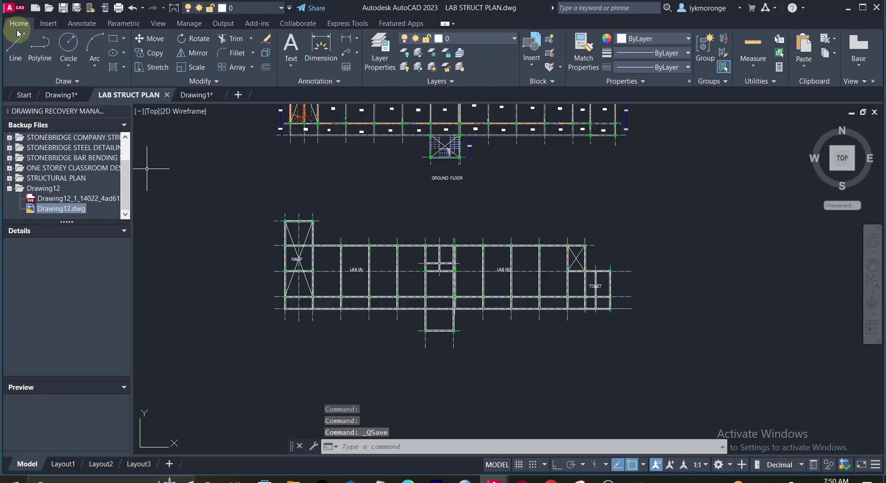
# - Select the entire lower structural plan again and rerun WBLOCK with W
pyautogui.click(660, 368)
pyautogui.click(282, 198)
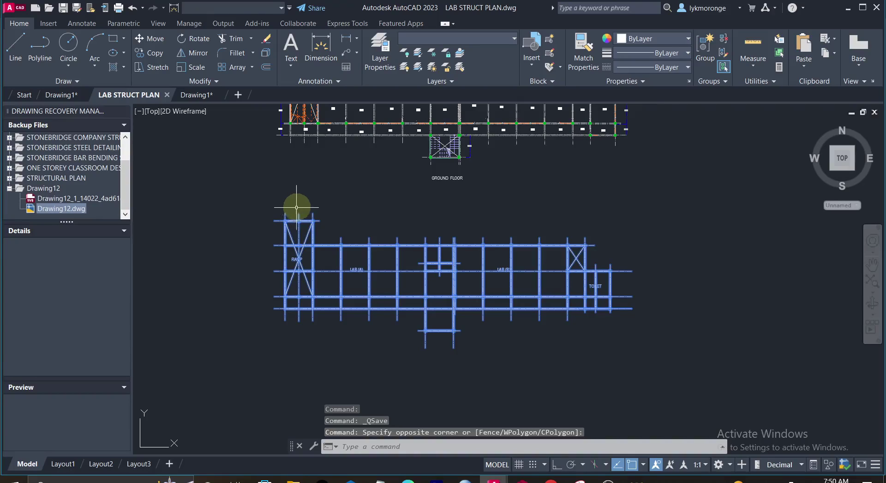
pyautogui.rightClick(333, 216)
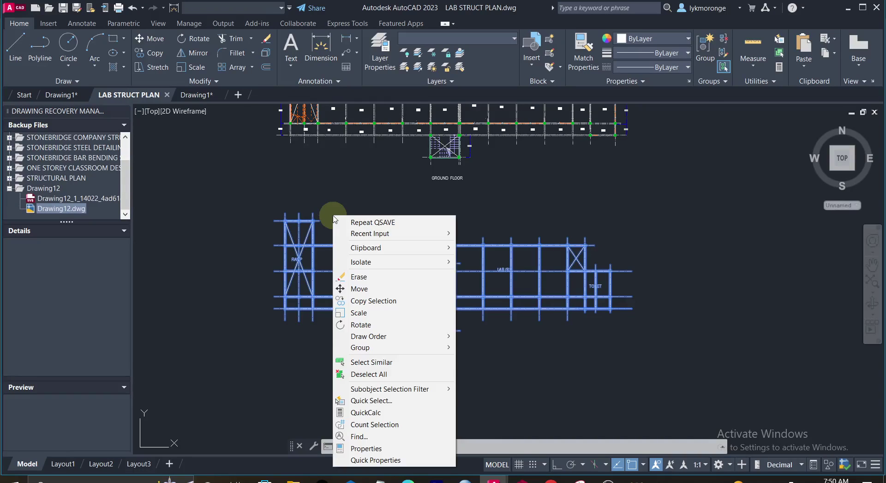
pyautogui.write('w')
pyautogui.press('Return')
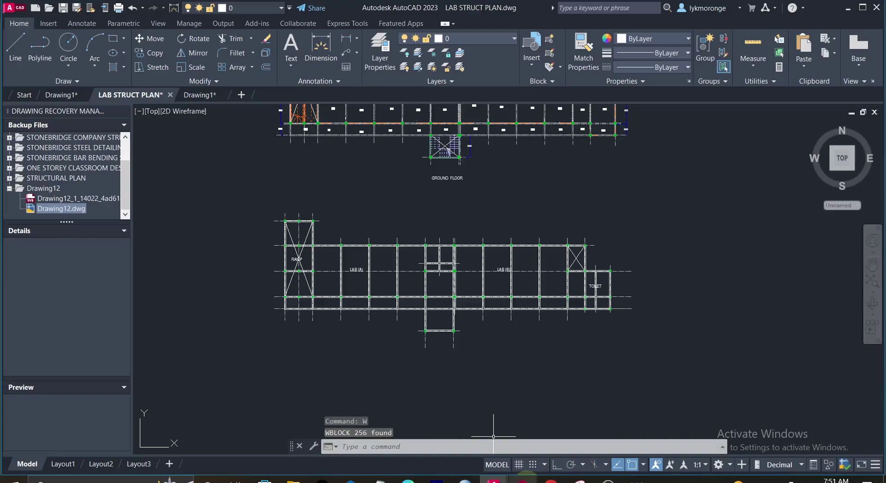
# - Switch to ProtaStructure's LAB_STRUCT_PLAN_2 Storey 1 (+3.00m) plan
pyautogui.hotkey('alt', 'Tab')
pyautogui.click(484, 337)
pyautogui.scroll(2, 481, 325)
pyautogui.scroll(-2, 481, 326)
pyautogui.scroll(2, 481, 327)
pyautogui.scroll(-2, 481, 326)
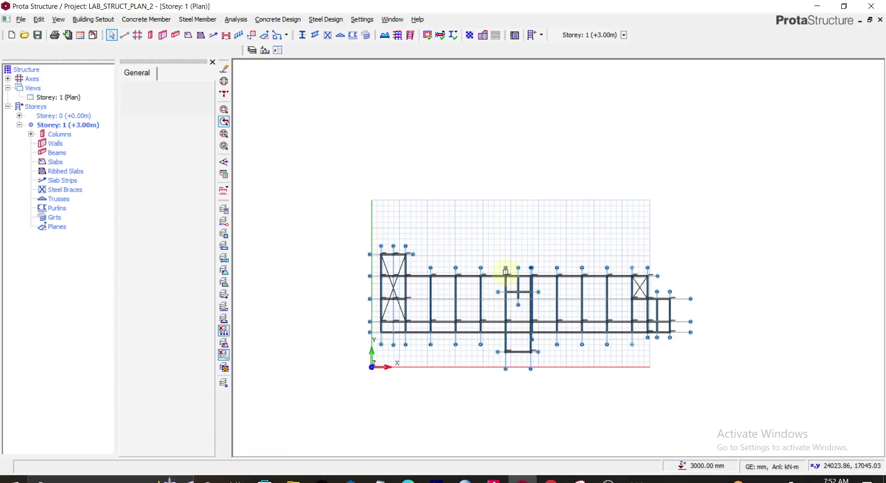
pyautogui.scroll(2, 505, 271)
pyautogui.moveTo(503, 271)
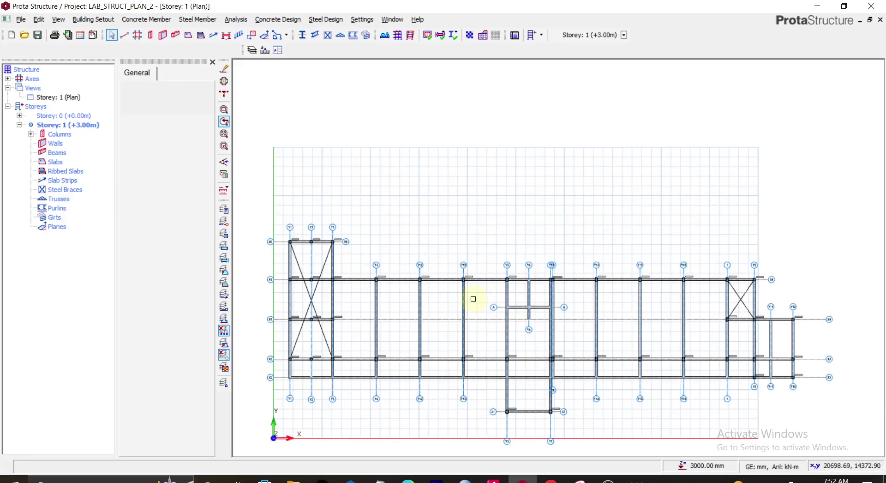
pyautogui.scroll(3, 470, 300)
pyautogui.scroll(-2, 473, 298)
pyautogui.scroll(2, 474, 297)
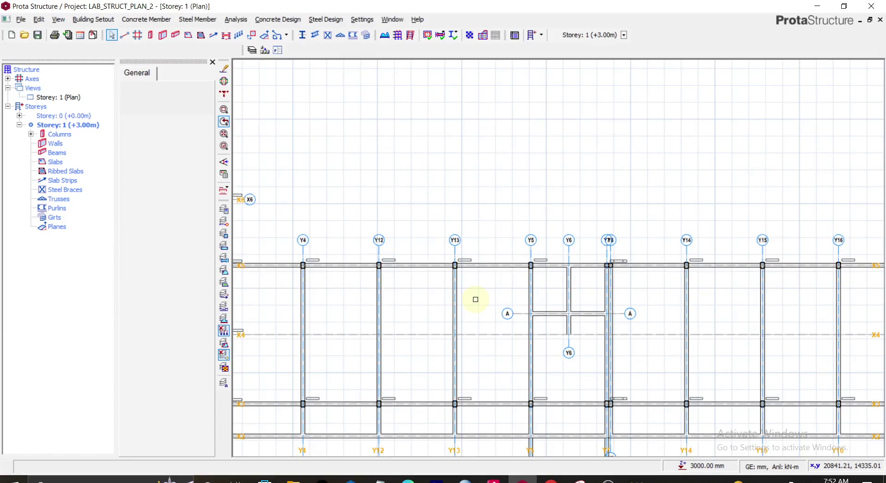